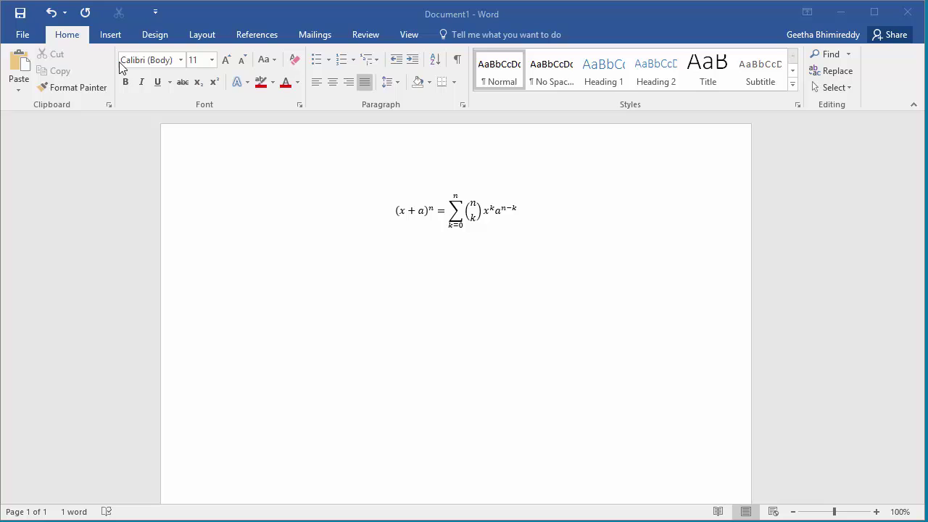
Add a blank paragraph beneath the binomial theorem equation and place the caret there
click(538, 216)
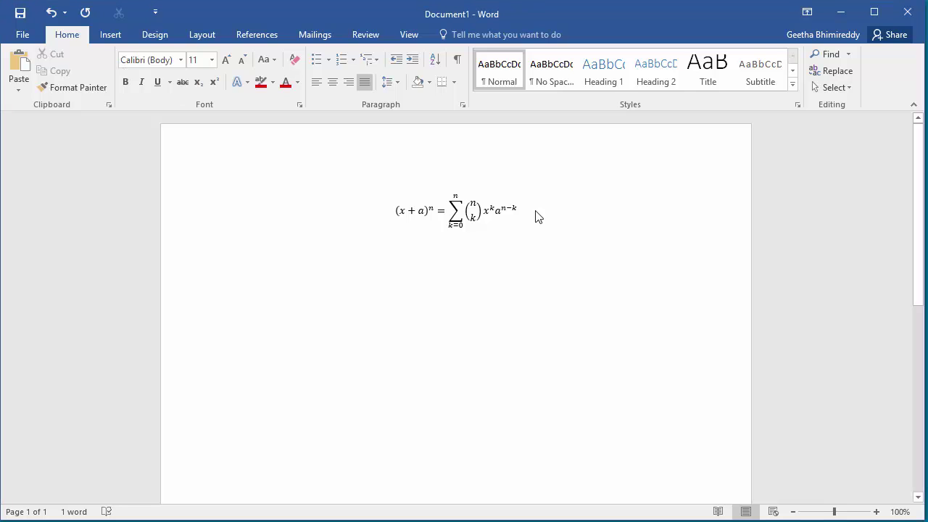
key(Return)
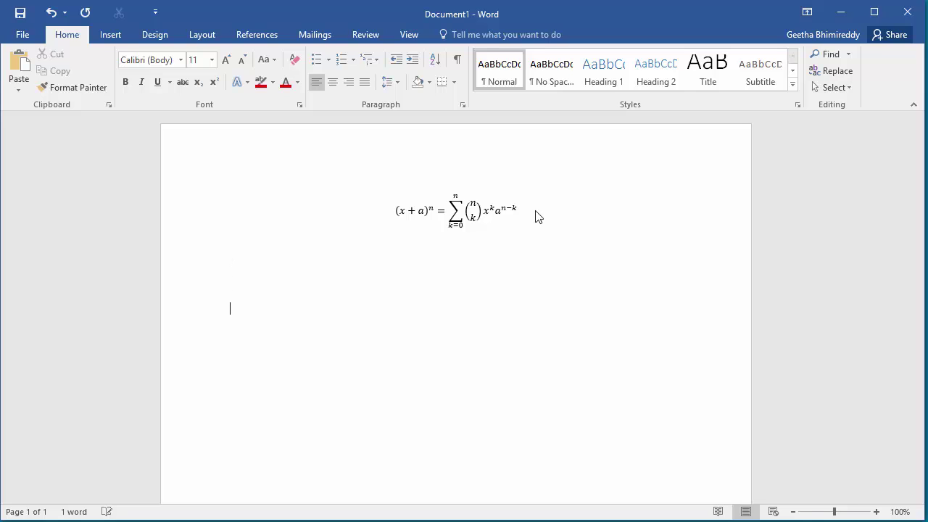
key(BackSpace)
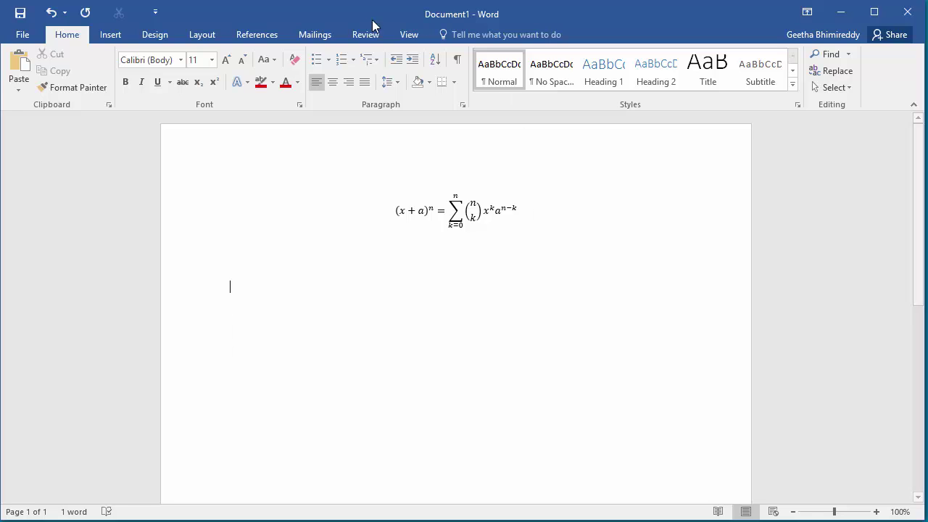
Insert a Simple Text Box with its placeholder quote text below the binomial equation
click(112, 34)
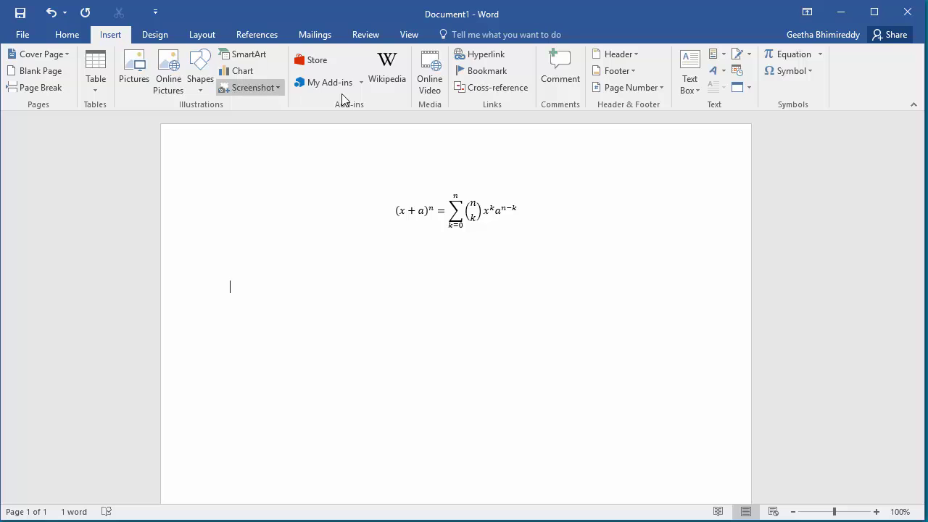
click(696, 73)
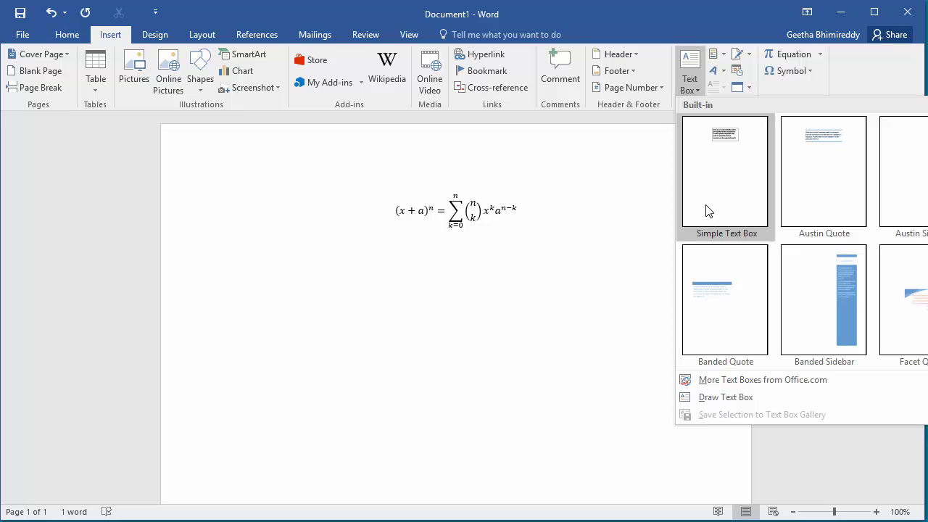
click(720, 208)
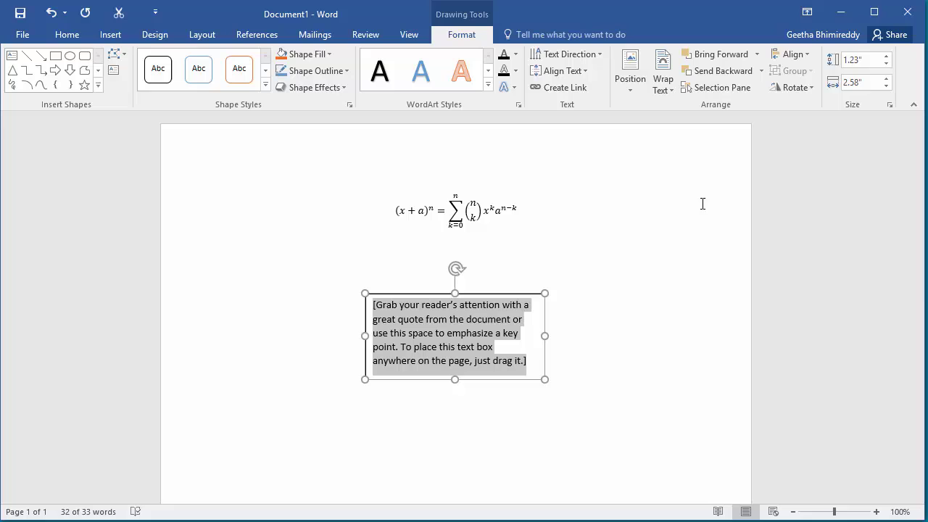
click(397, 210)
Cut the binomial equation and paste it over the text box's placeholder quote
click(392, 206)
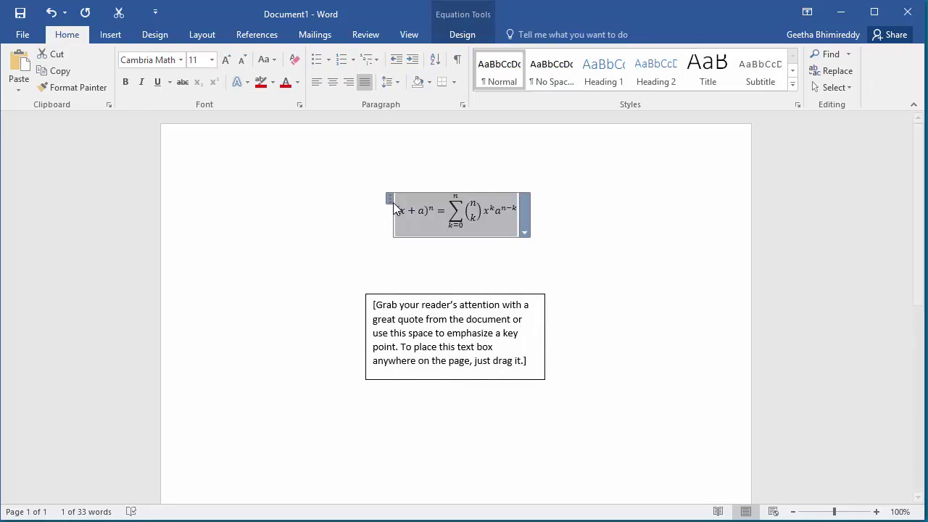
right_click(426, 226)
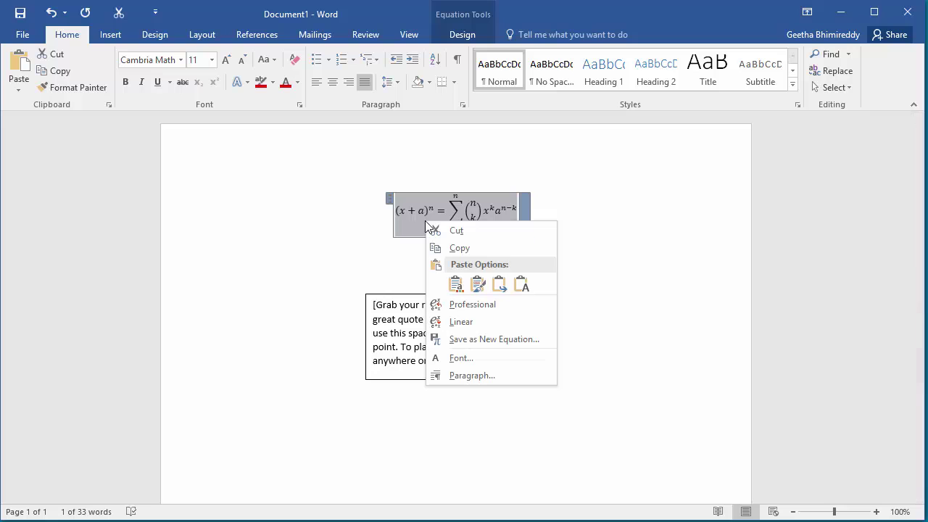
click(465, 230)
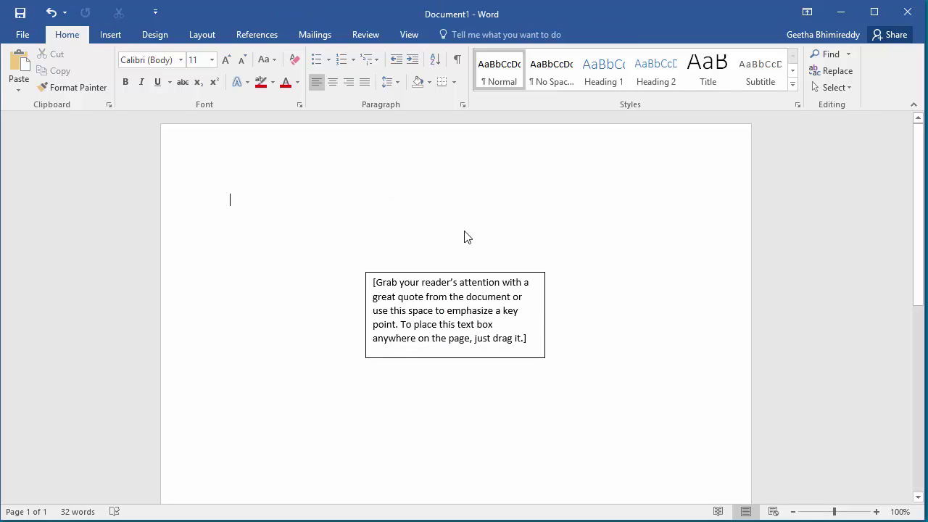
click(445, 296)
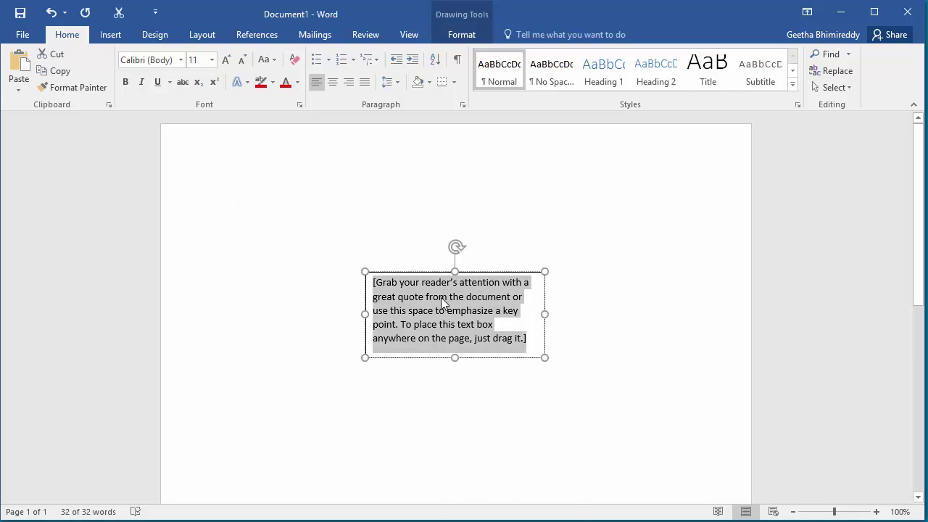
right_click(441, 299)
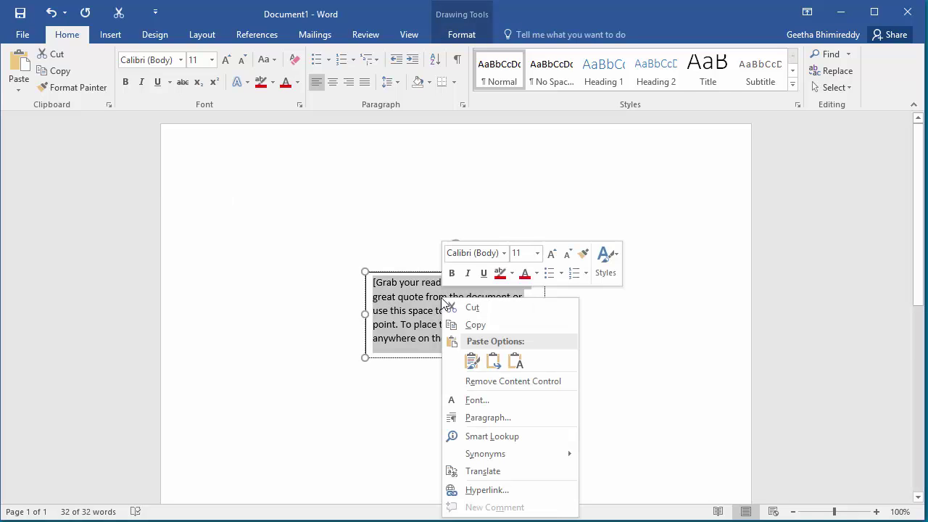
click(472, 362)
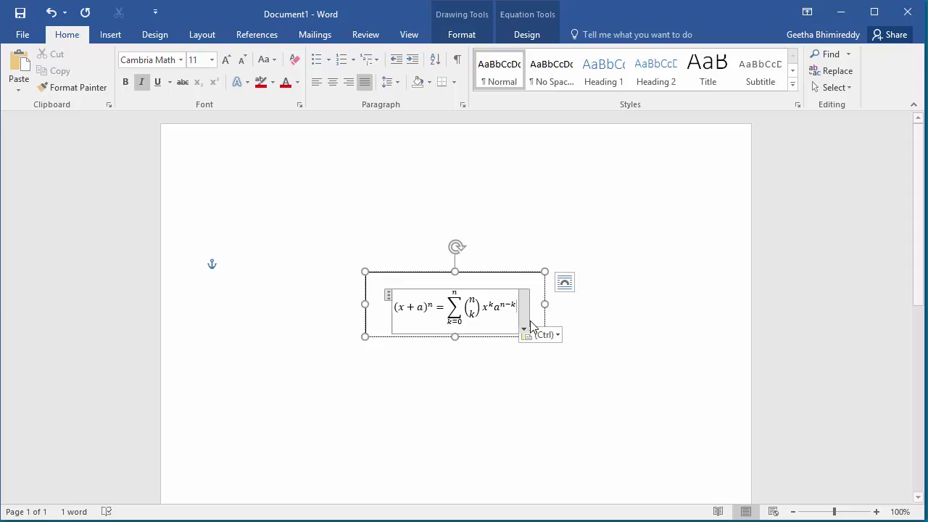
Drag the text box's right, left and top edges inward to hug the equation
drag(546, 306, 526, 309)
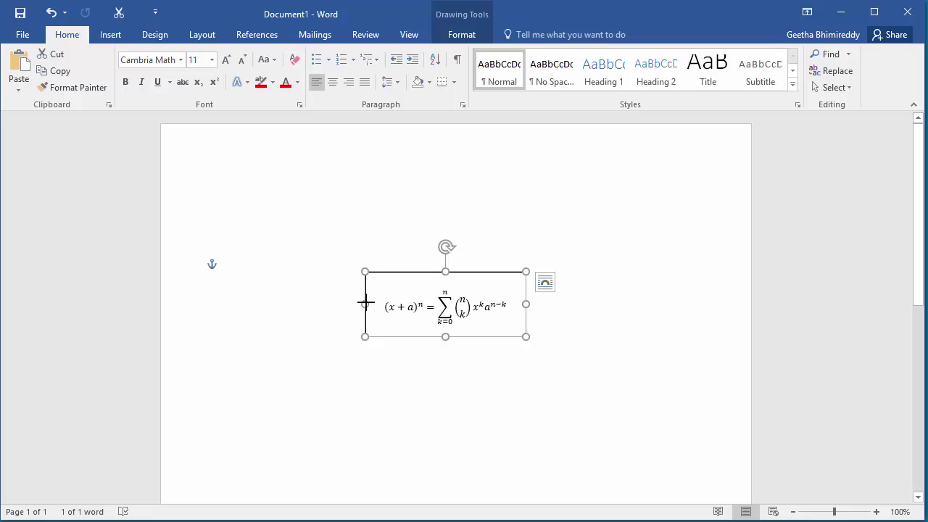
drag(365, 301, 375, 304)
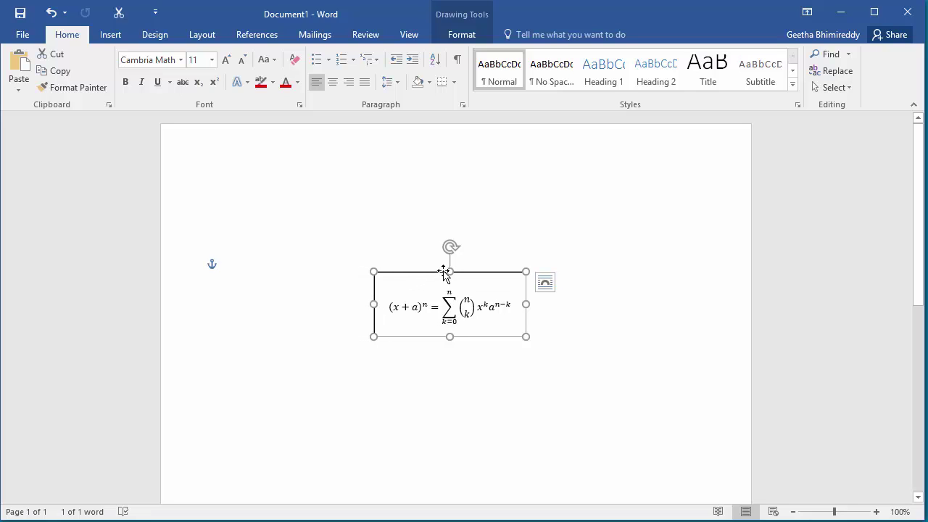
drag(445, 274, 446, 275)
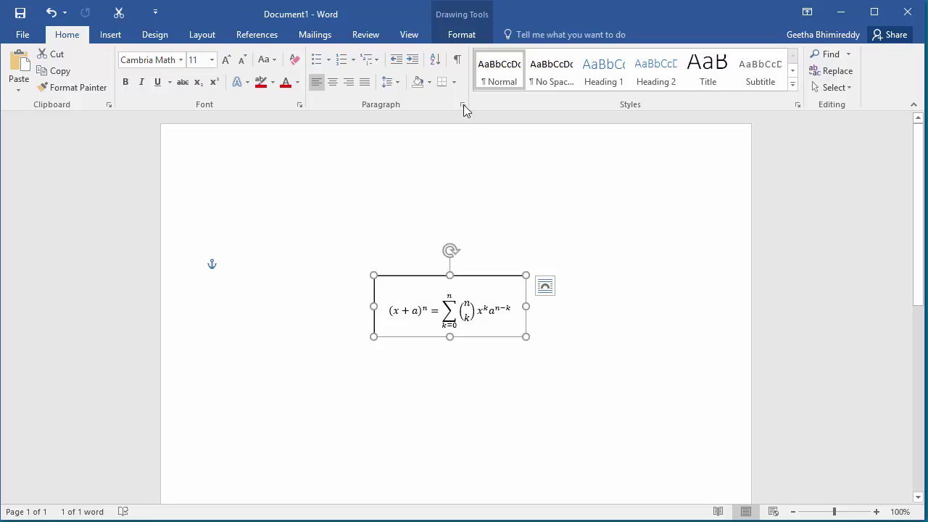
Set the equation text box's Wrap Text option to Tight
click(462, 36)
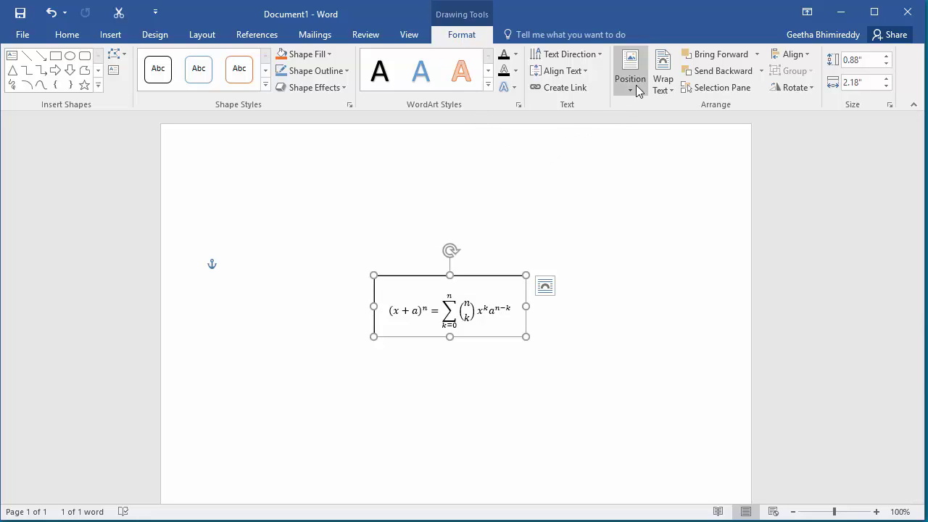
click(660, 76)
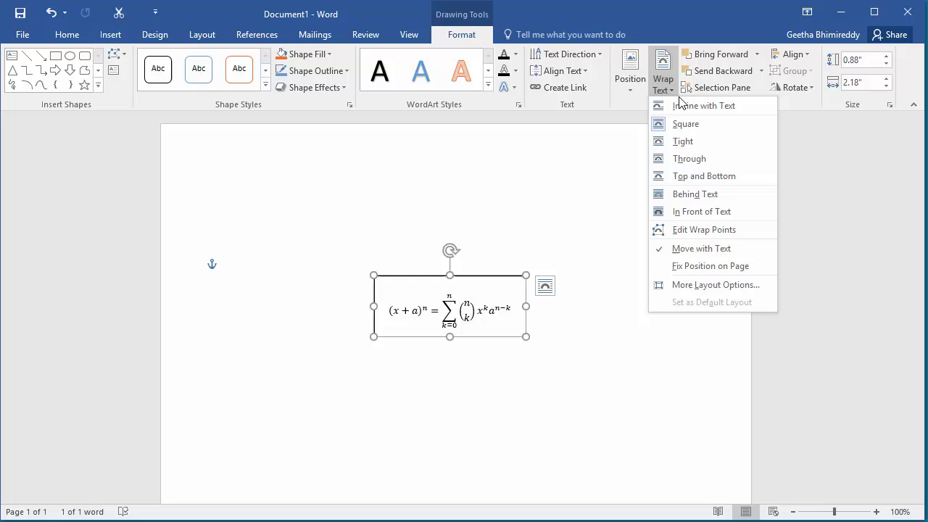
click(682, 148)
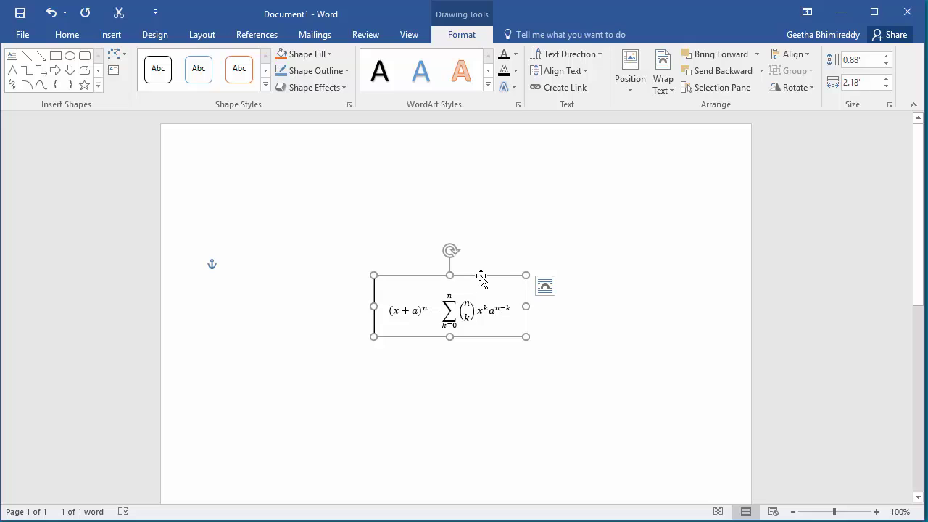
Set the text box outline to No line in Format Shape, leaving the equation borderless
right_click(481, 278)
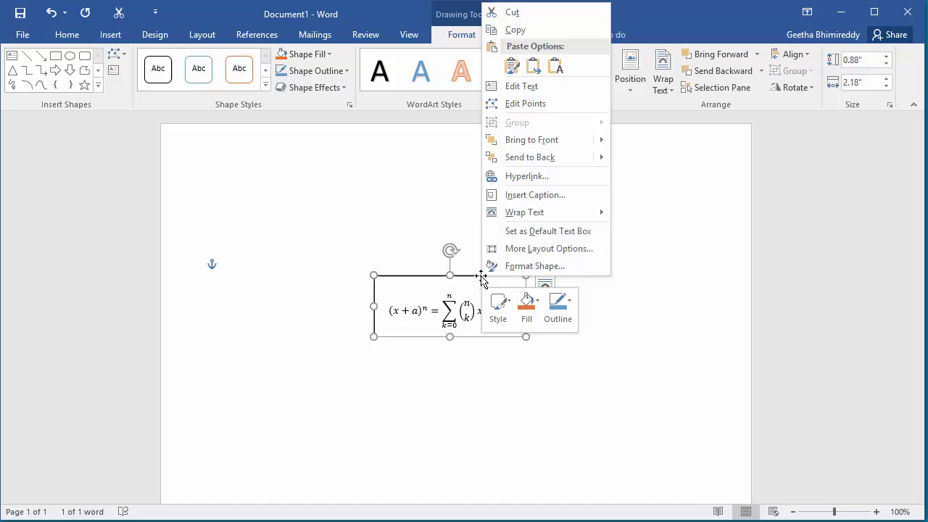
click(539, 267)
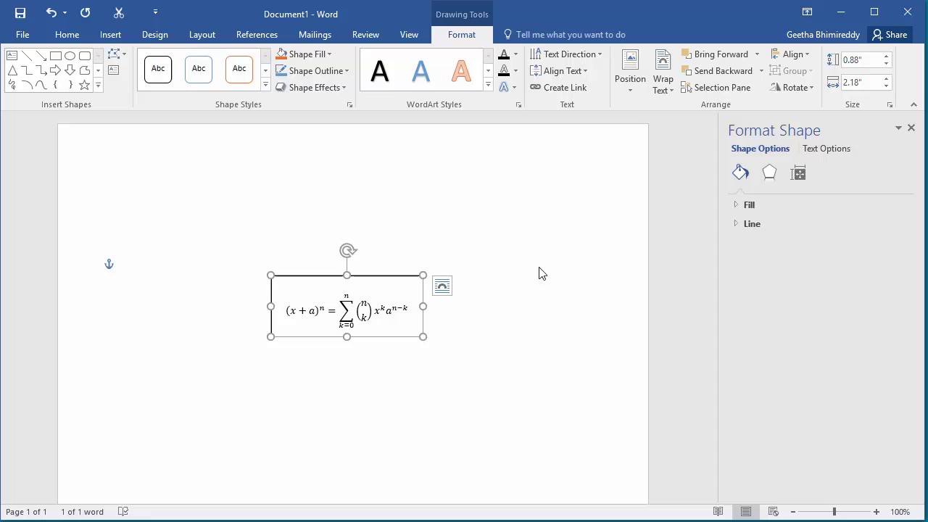
click(736, 223)
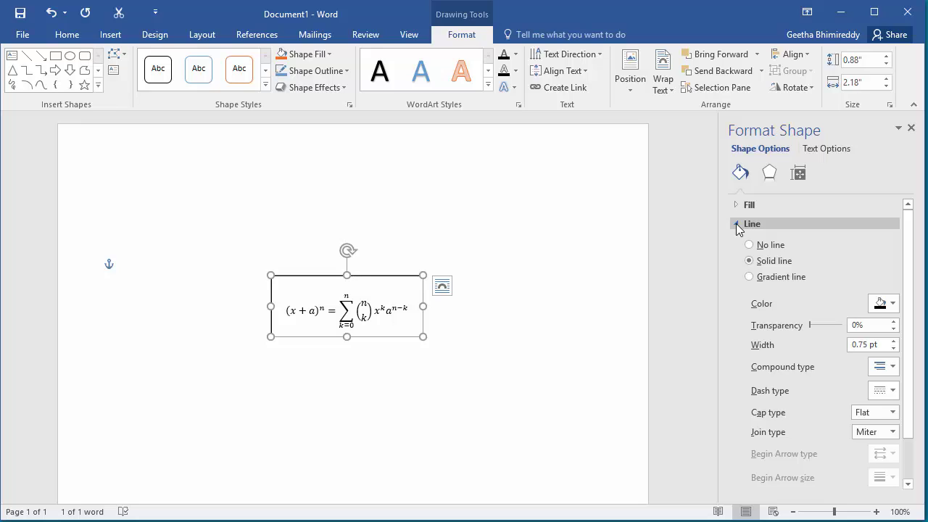
click(751, 247)
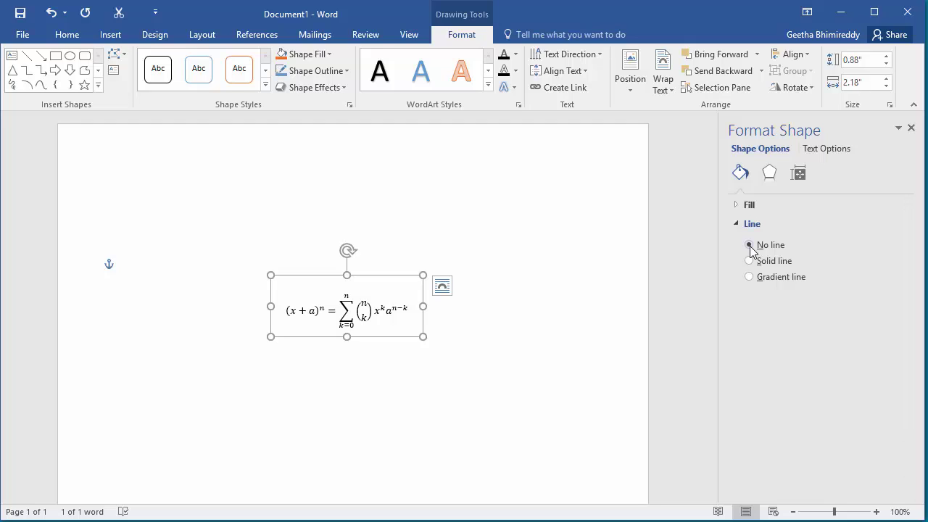
click(567, 305)
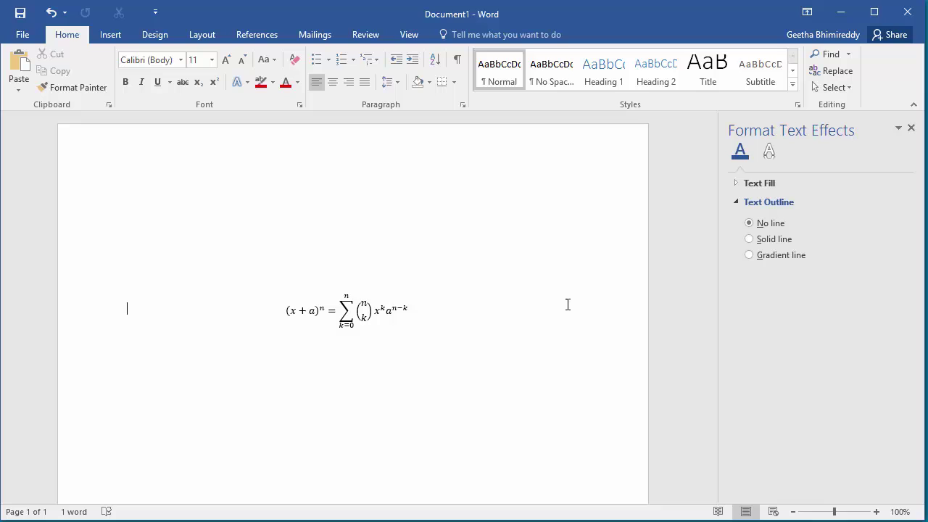
Type repeated 'sample text' words so they wrap around the equation box
text(Sample)
text( text s)
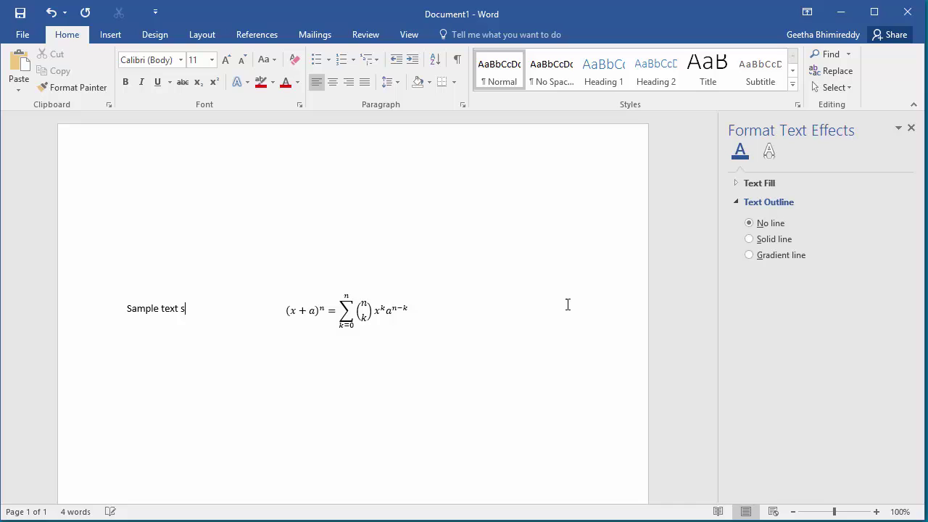
text(ample tex)
text(t sample)
text(text)
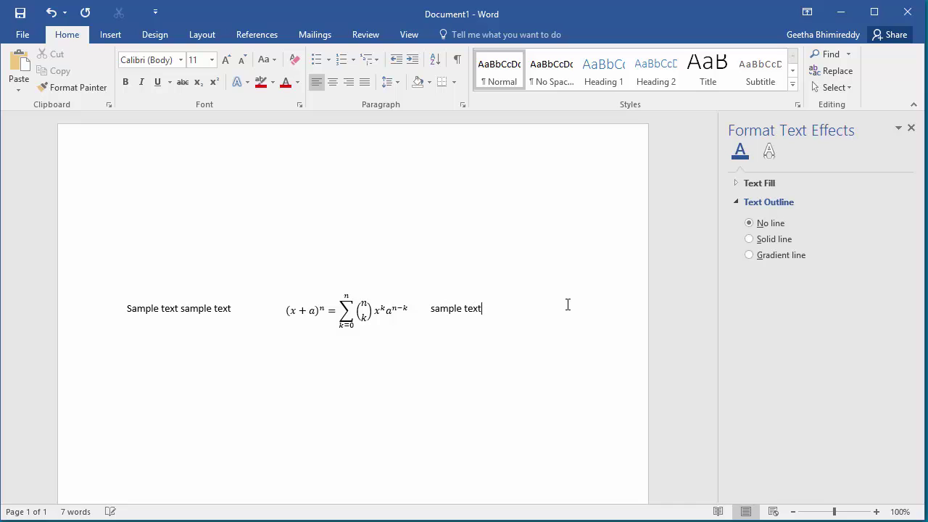
text( sample t)
text(extsa)
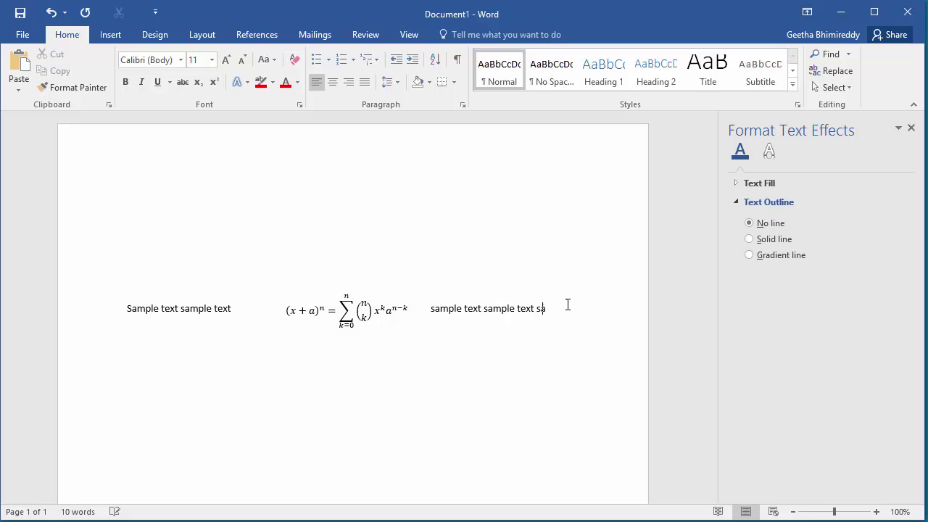
text(mple t)
text(ext)
text( sam)
text(ple text)
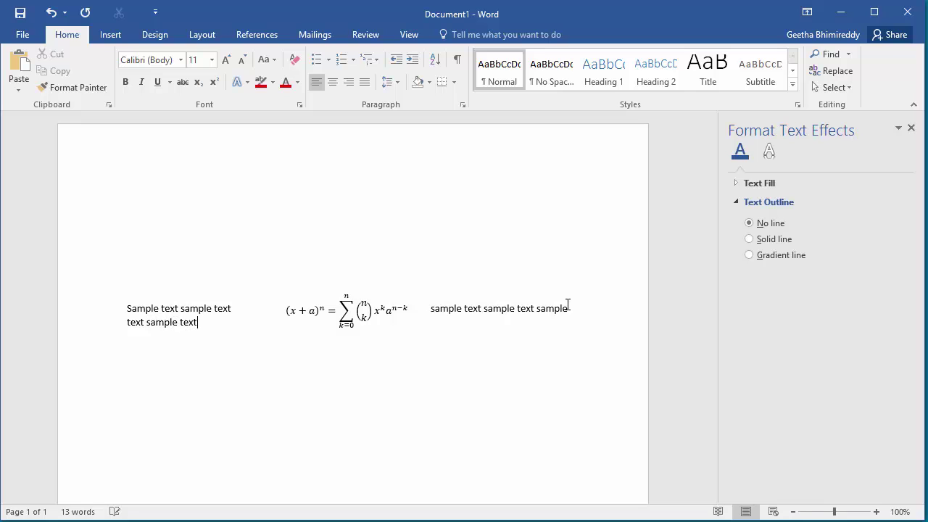